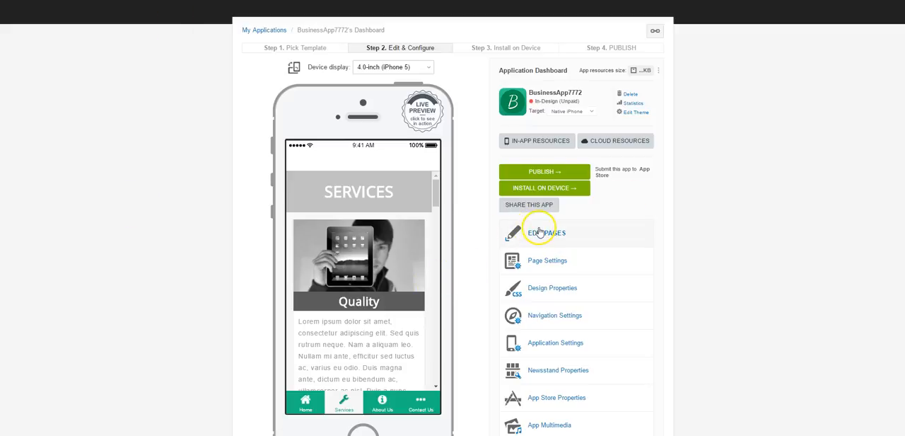
Open the app's tab2.html page for editing.
click(540, 232)
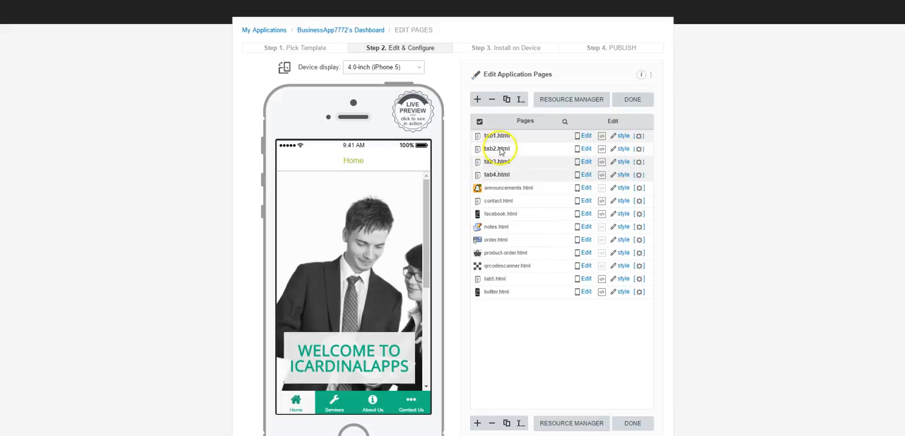
click(499, 150)
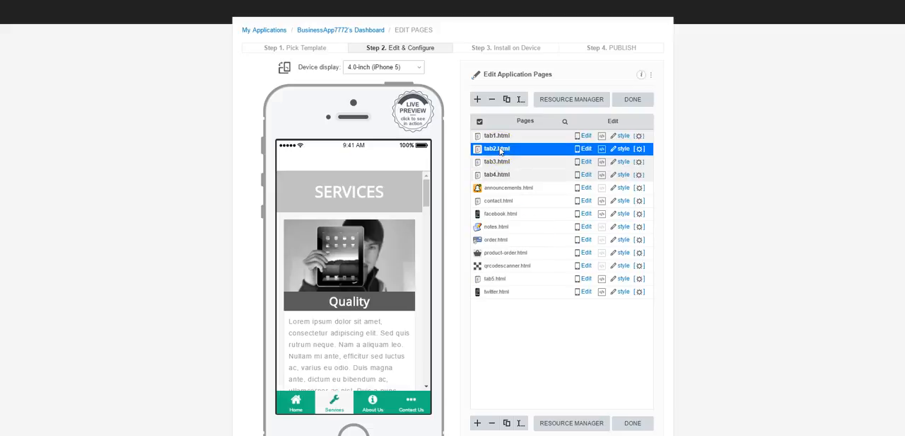
click(587, 150)
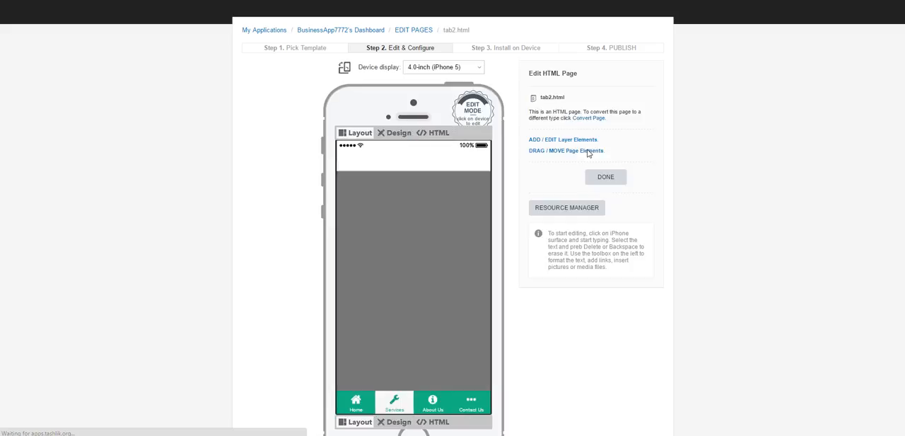
click(562, 171)
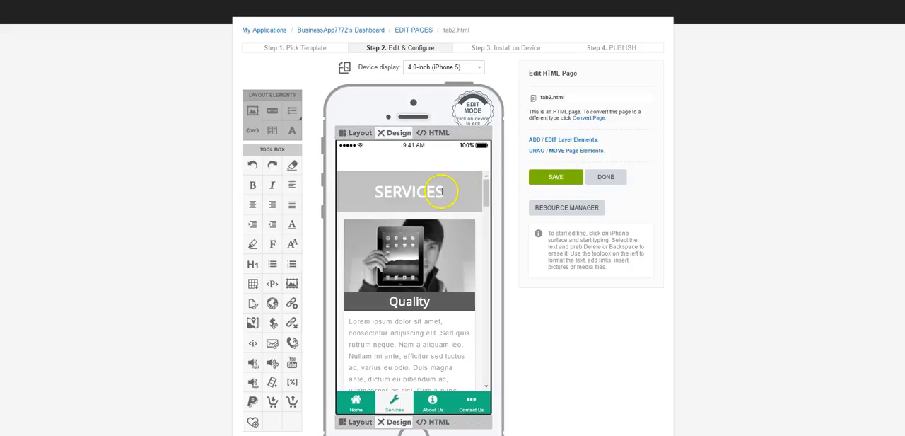
Examine the Services page's heading, its text and image sections, and the pricing tables beneath them.
click(379, 195)
scroll(414, 324, down, 3)
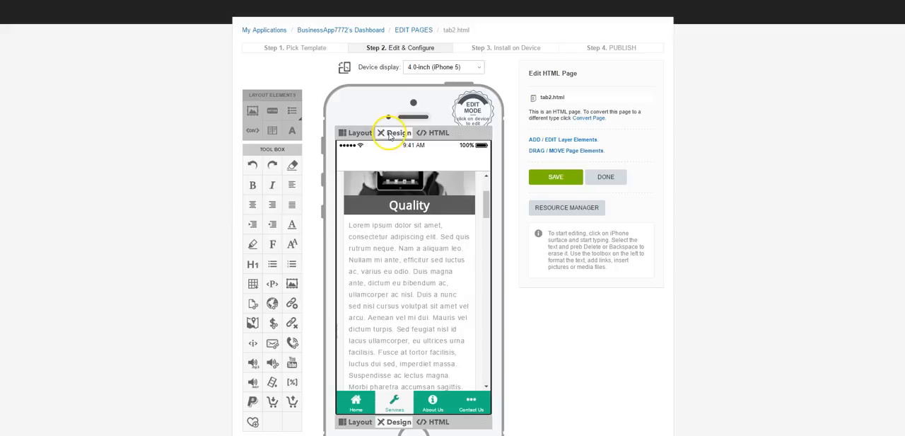
drag(349, 225, 444, 344)
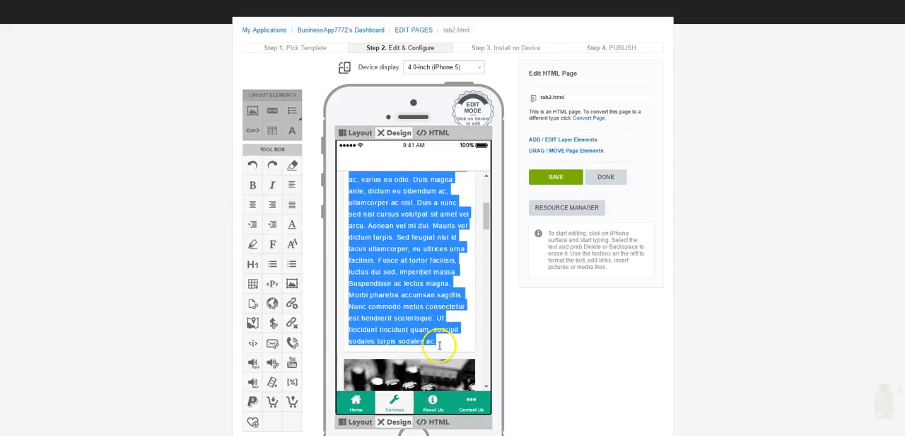
scroll(437, 287, down, 3)
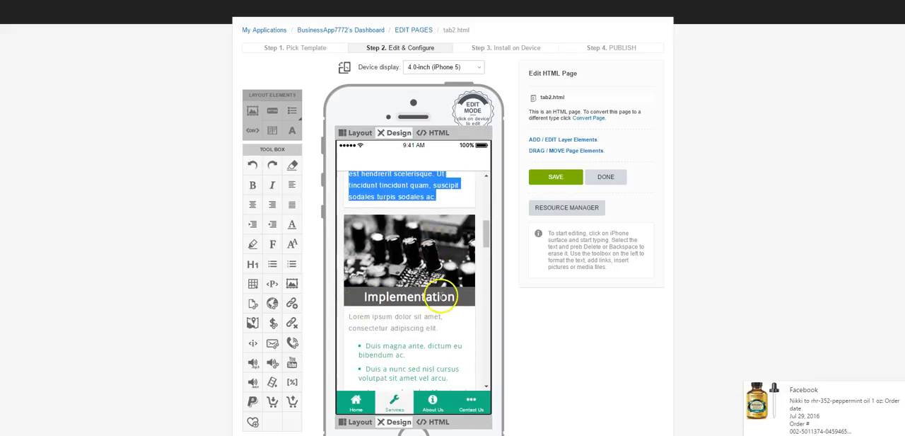
scroll(447, 295, down, 3)
scroll(382, 205, up, 1)
scroll(384, 220, up, 1)
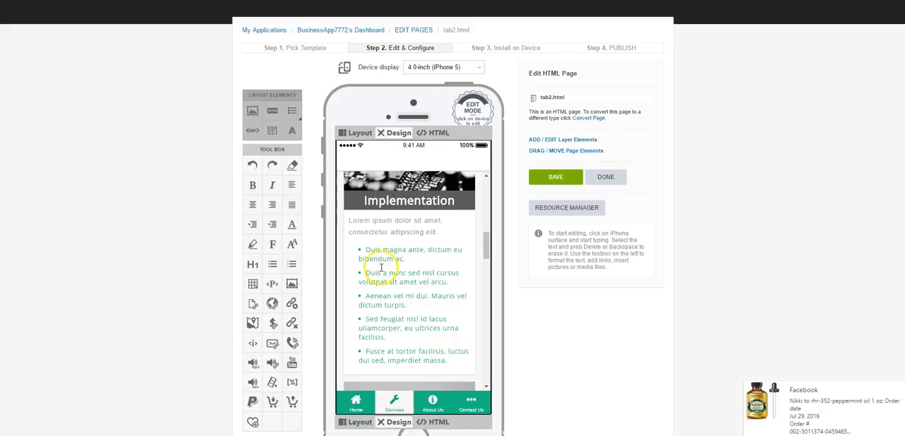
scroll(414, 300, down, 3)
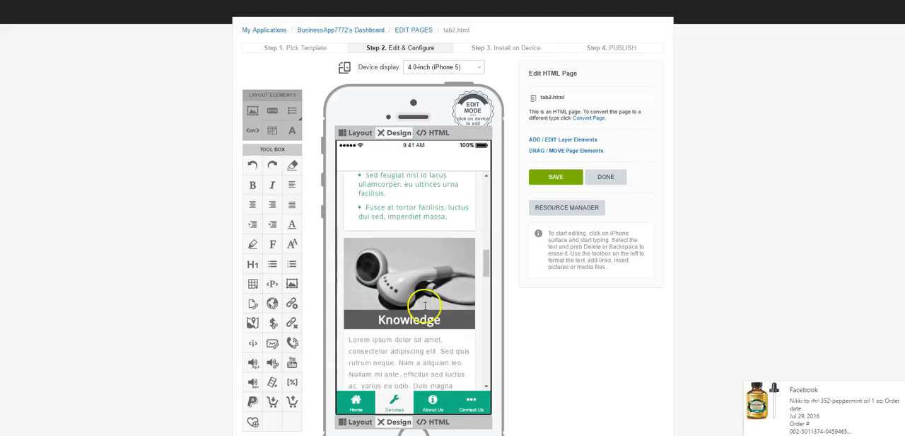
scroll(418, 292, down, 3)
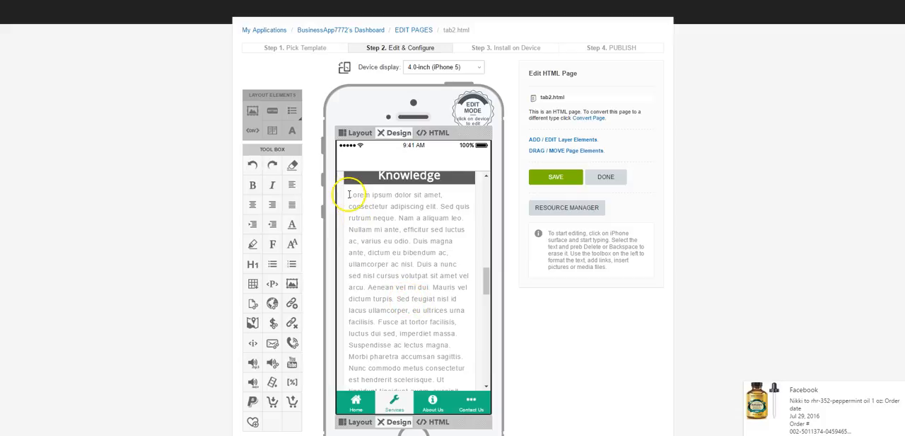
drag(348, 195, 440, 379)
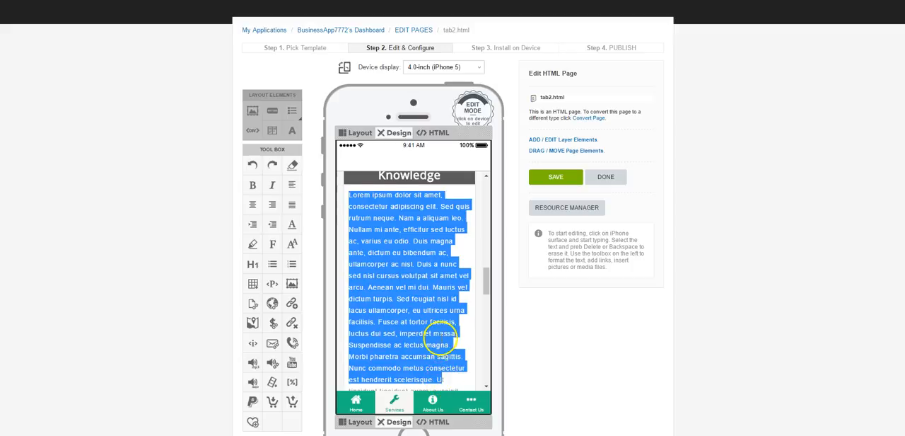
scroll(438, 340, down, 2)
scroll(438, 334, down, 3)
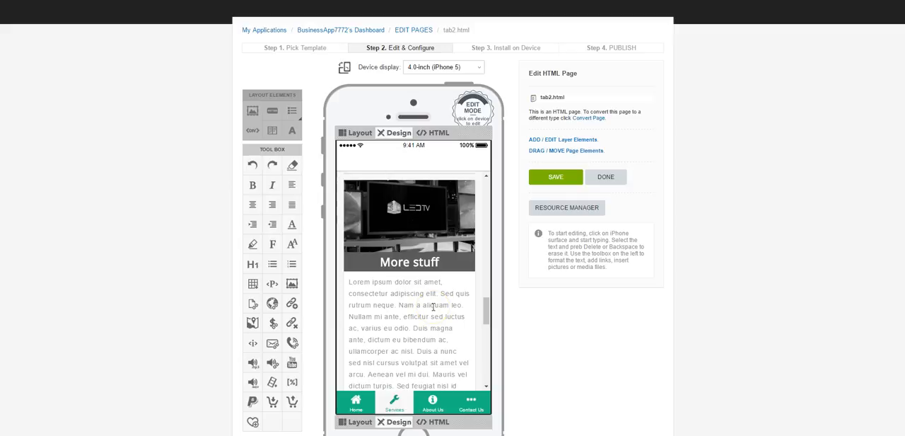
scroll(421, 303, down, 5)
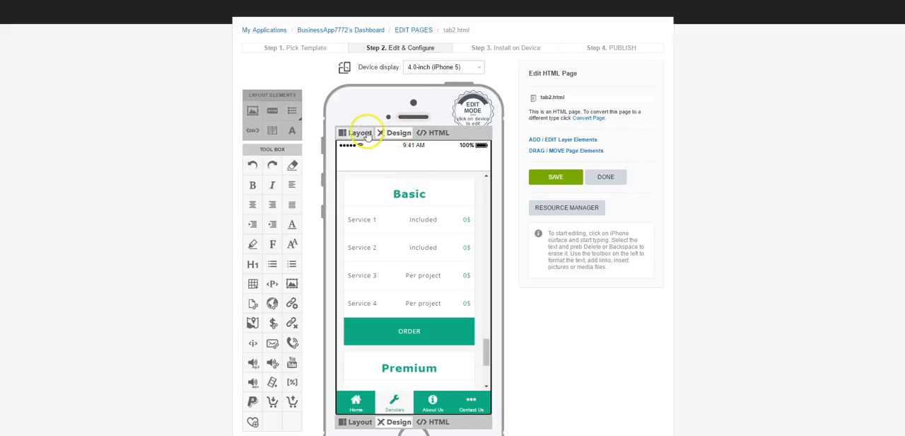
Switch the Services page to layout editing and look over the Basic and Premium pricing tables.
click(359, 133)
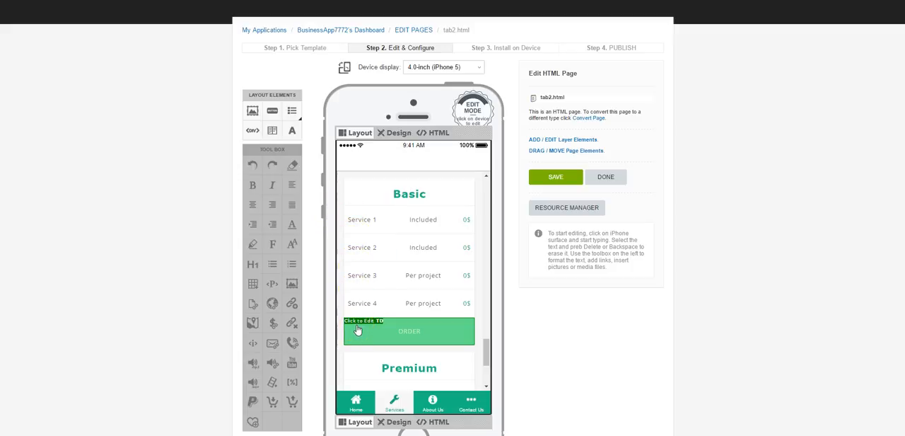
scroll(390, 293, down, 2)
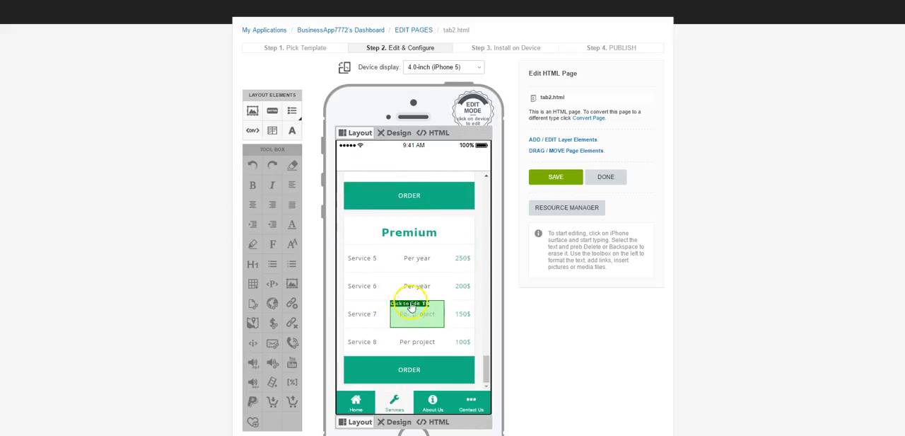
scroll(409, 304, up, 3)
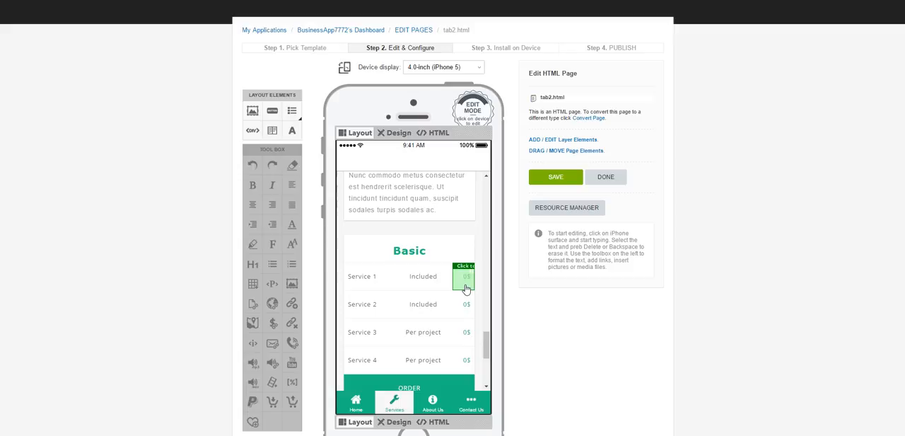
click(416, 289)
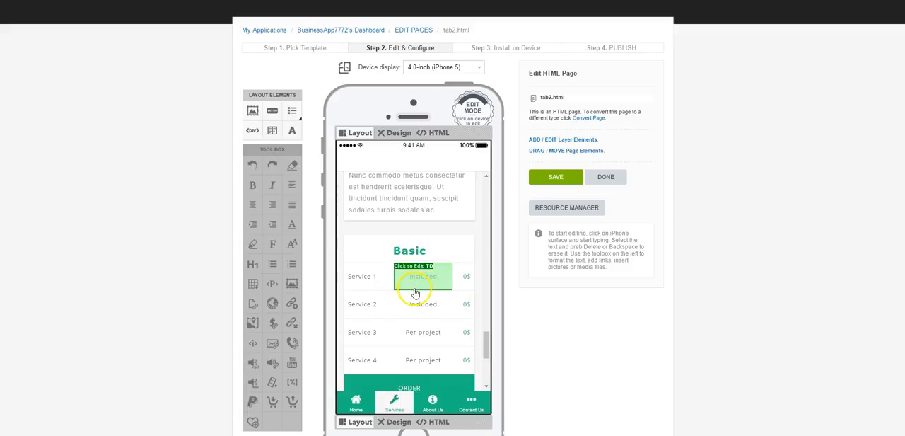
scroll(413, 297, down, 3)
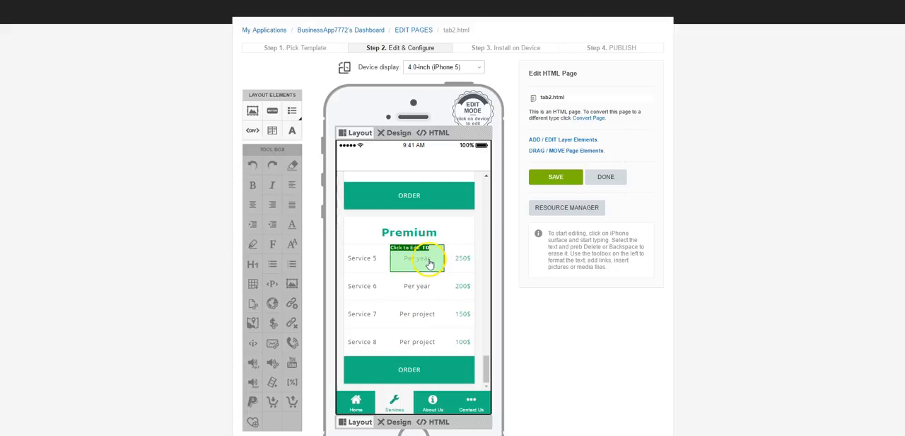
scroll(427, 278, up, 3)
click(433, 342)
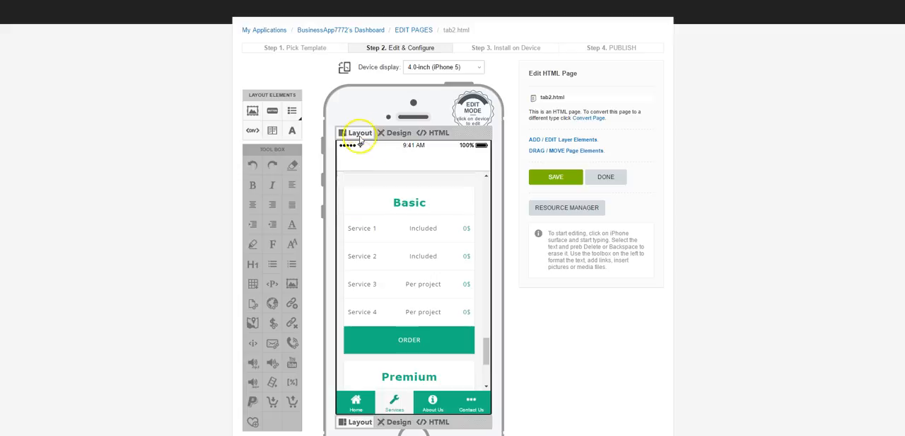
Delete the Basic heading and all three cells of the Service 1 row from the first pricing table.
click(357, 201)
click(420, 294)
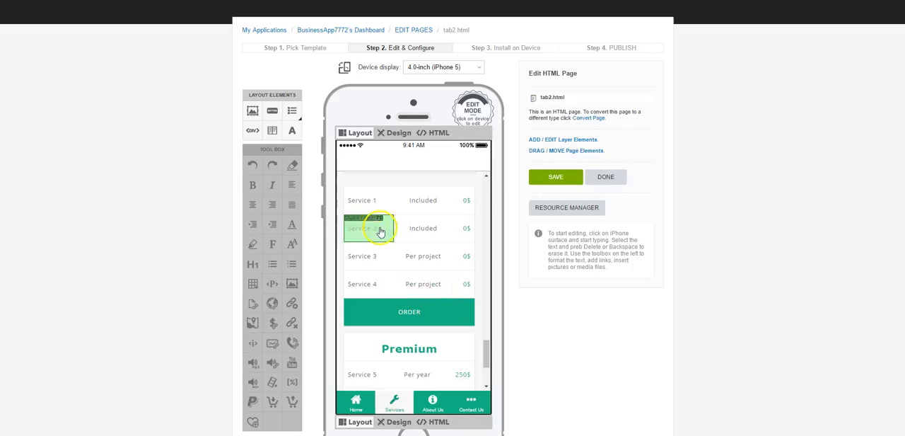
click(355, 196)
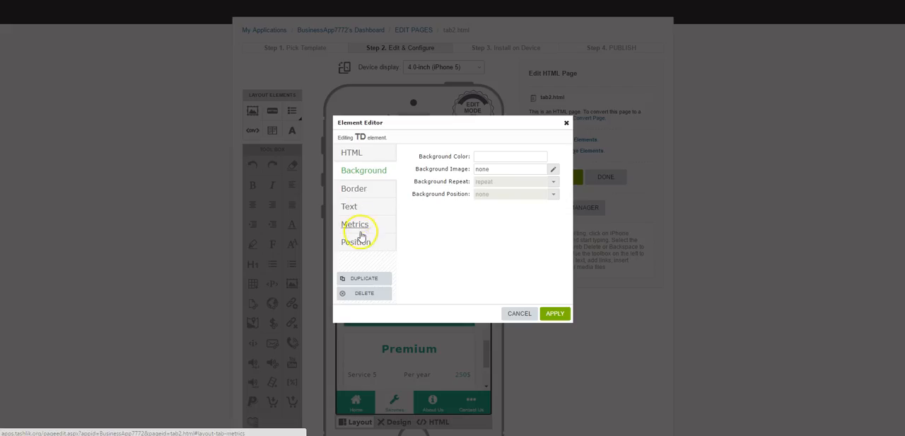
click(373, 294)
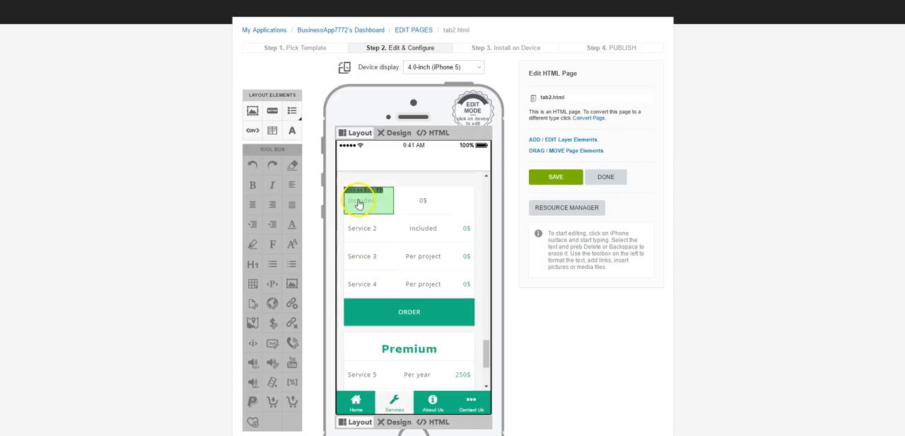
click(360, 203)
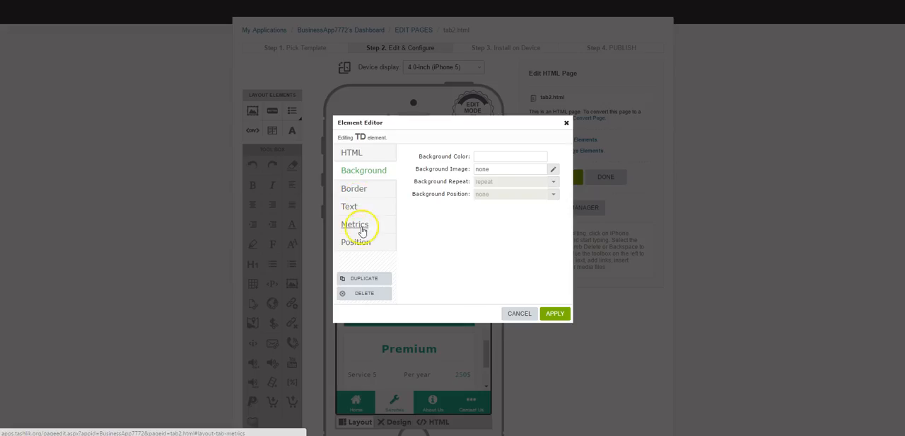
click(366, 293)
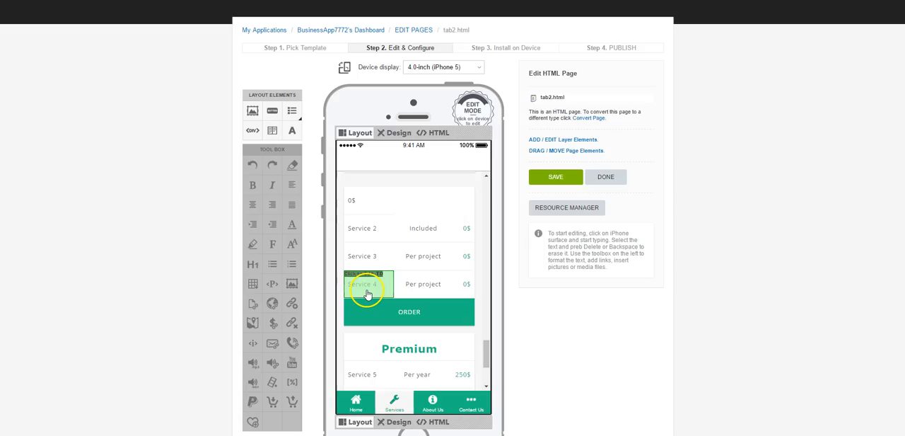
click(347, 203)
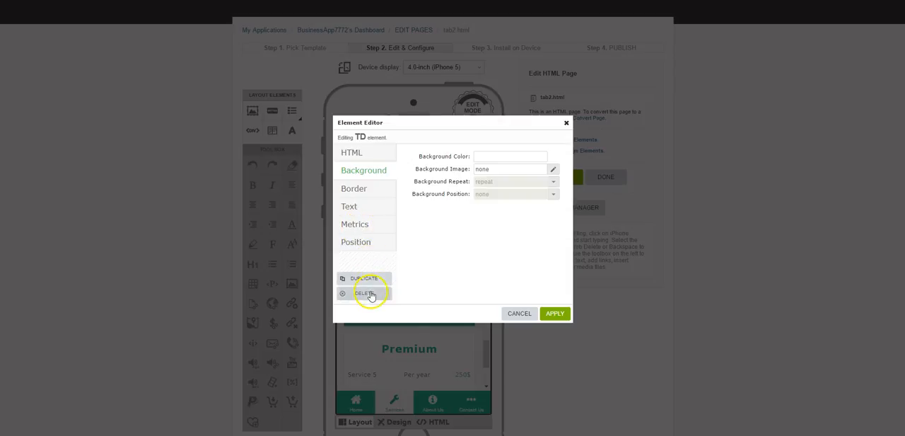
click(368, 294)
Delete the Service 2 name cell and the Order button from the first pricing table.
click(358, 205)
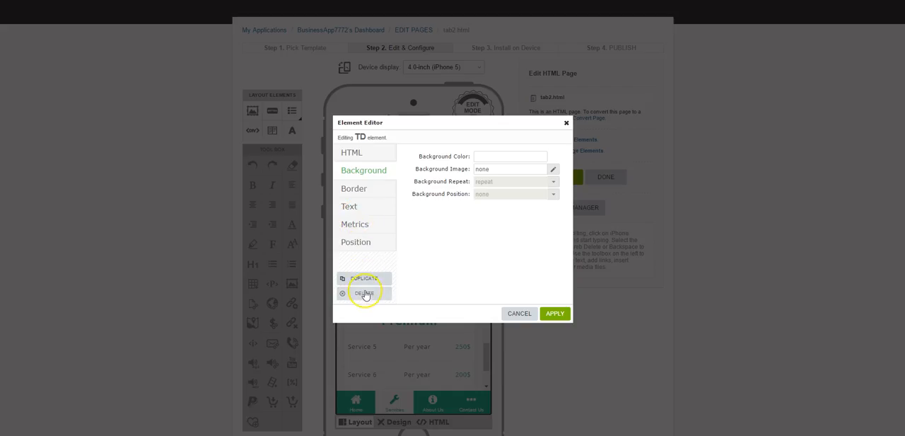
click(364, 294)
click(365, 295)
click(363, 293)
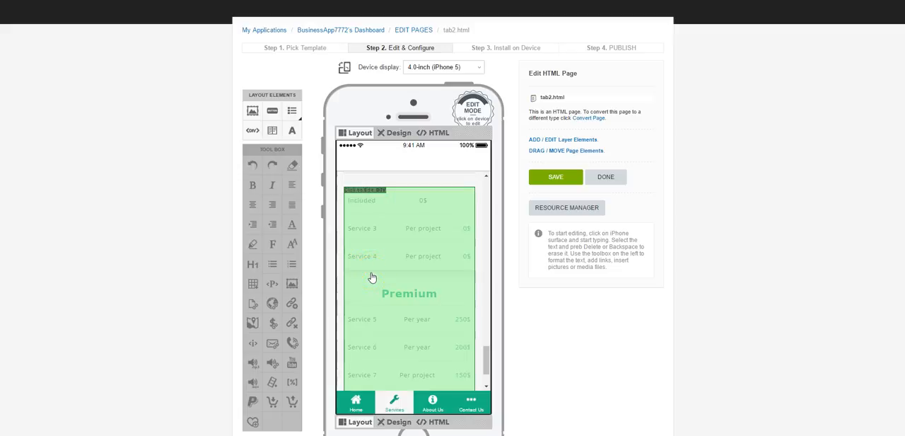
Delete the entire DIV element that contains the remaining Basic and Premium pricing tables.
click(372, 276)
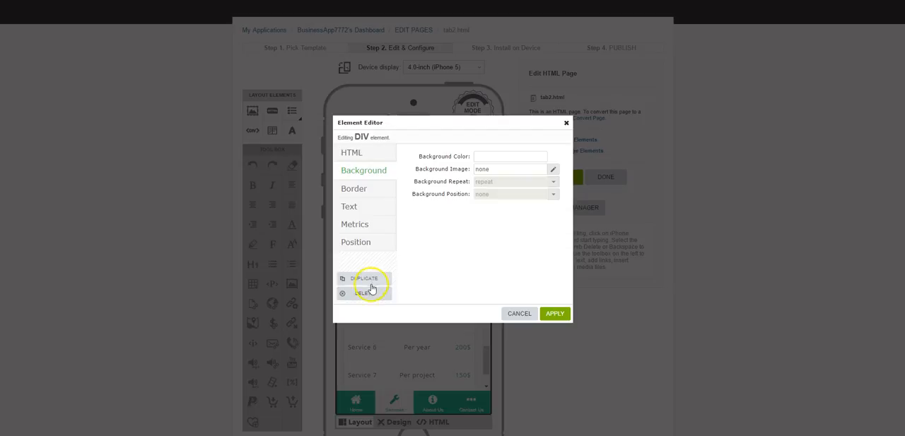
click(365, 294)
scroll(401, 300, up, 4)
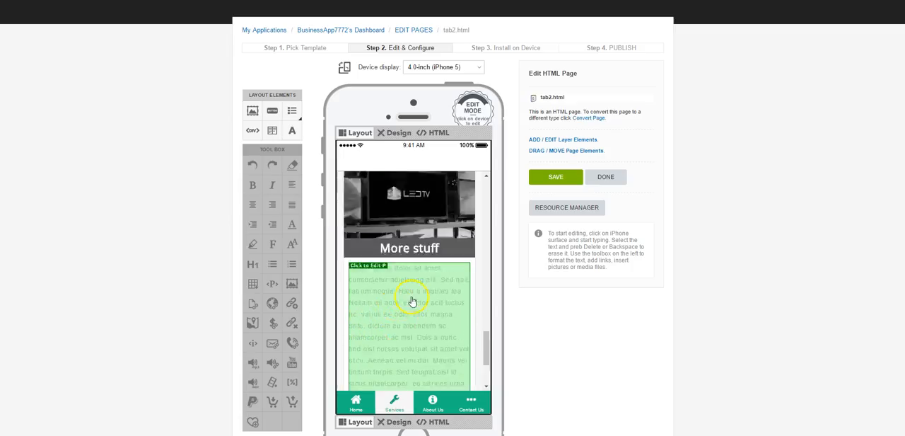
Switch back to design editing and examine the Services page's remaining sections from the end and from the beginning.
click(389, 134)
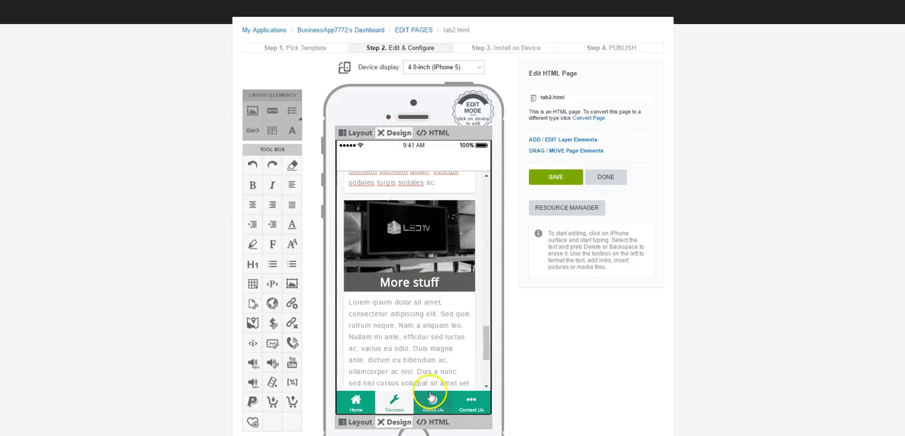
scroll(422, 332, down, 5)
scroll(427, 323, down, 1)
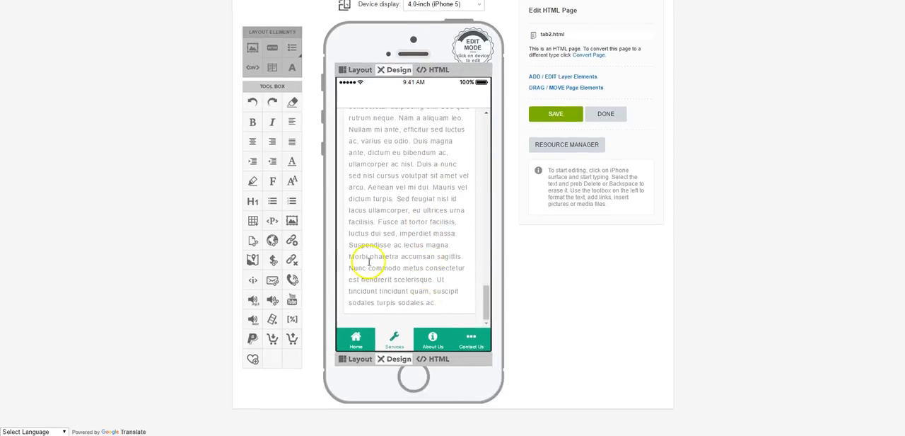
scroll(402, 275, up, 10)
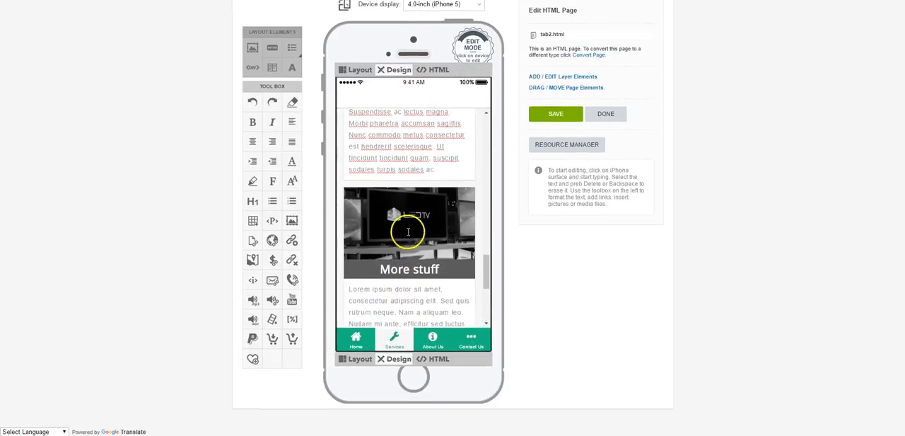
scroll(408, 232, up, 10)
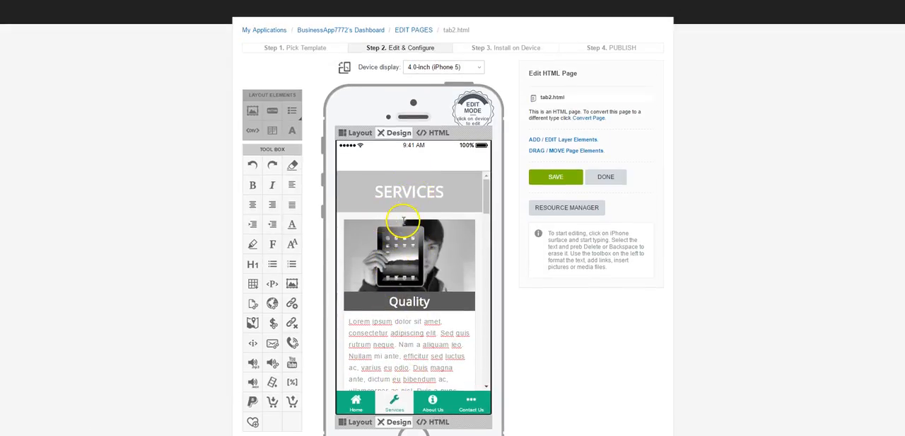
scroll(410, 312, down, 3)
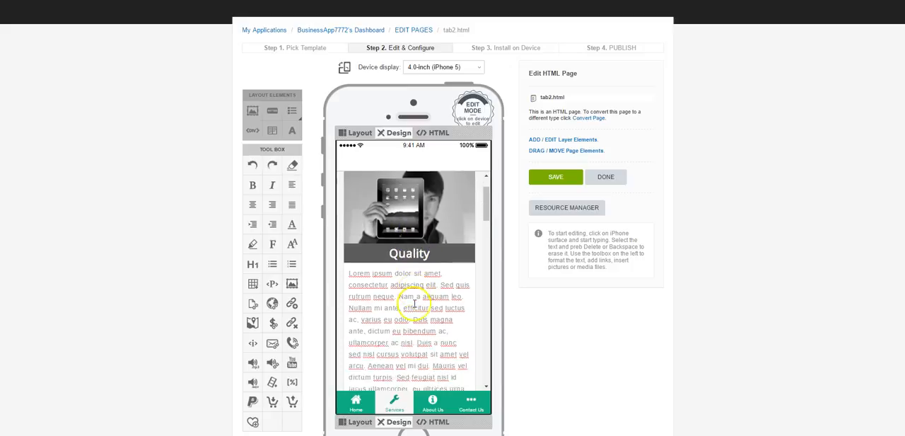
scroll(410, 304, down, 5)
scroll(382, 283, down, 5)
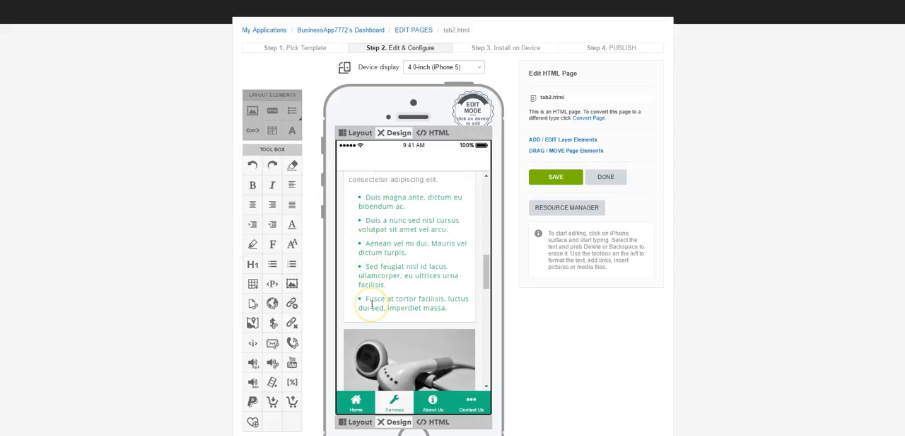
Examine the Services page's remaining content from the bulleted list through the Knowledge and More stuff sections and back up to Quality.
scroll(386, 295, down, 3)
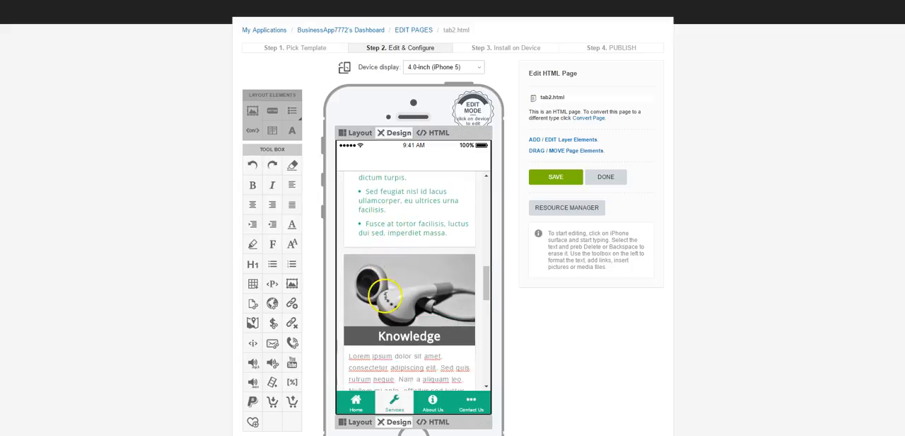
scroll(403, 226, up, 5)
scroll(396, 309, down, 3)
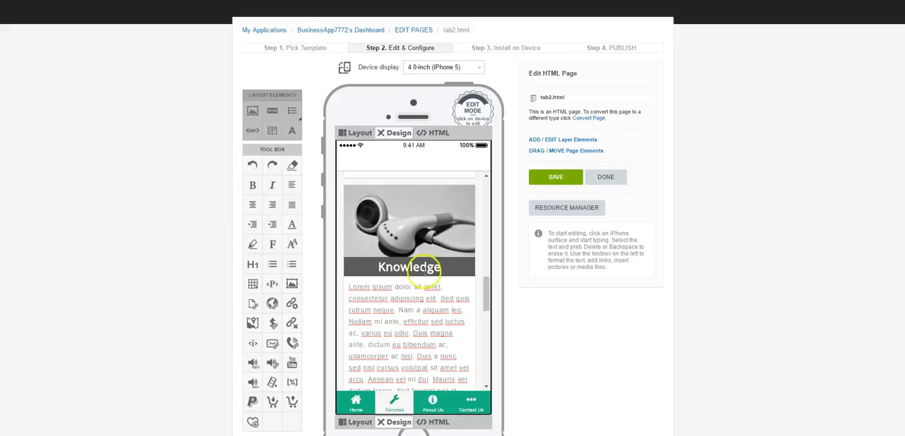
scroll(387, 304, down, 1)
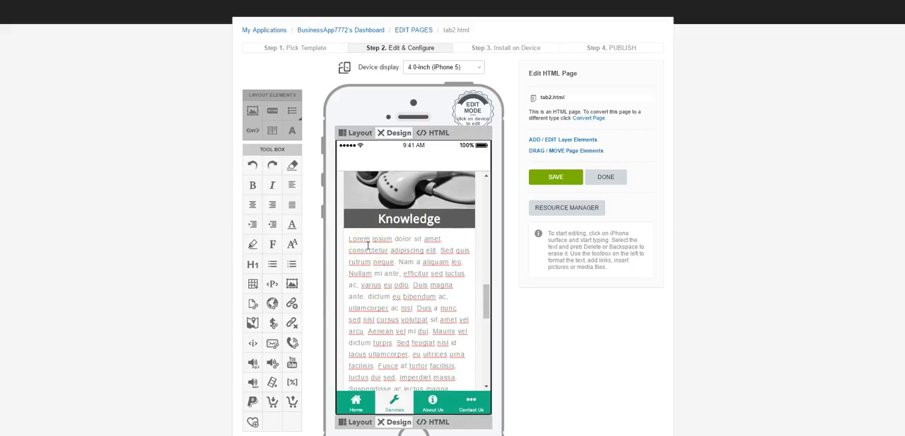
scroll(388, 254, down, 2)
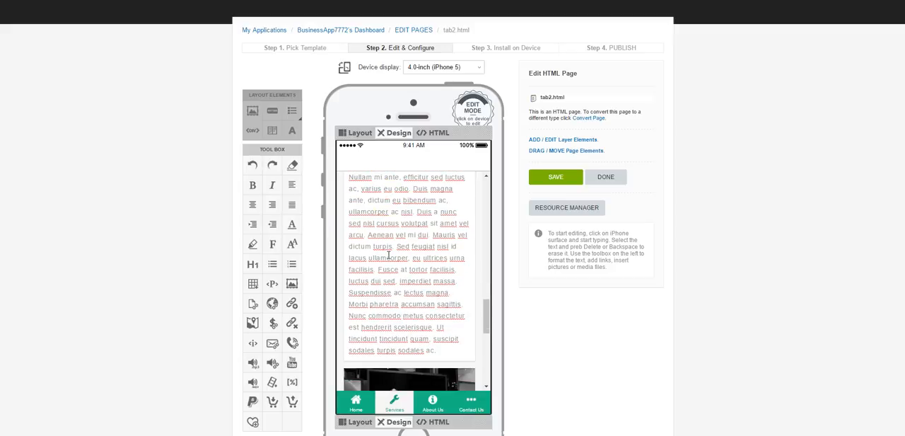
scroll(388, 256, down, 2)
scroll(388, 261, down, 3)
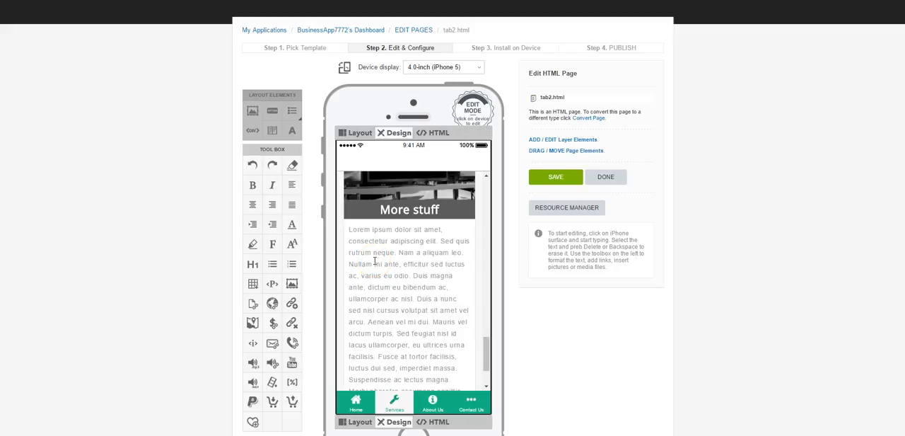
scroll(384, 294, down, 3)
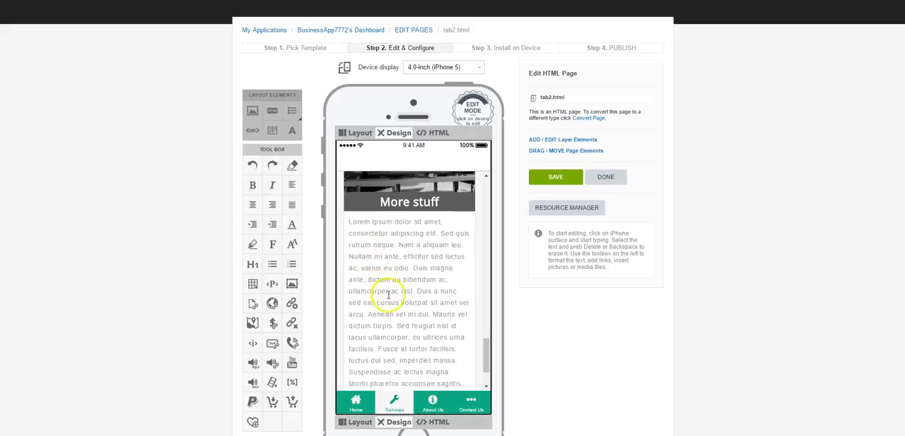
scroll(417, 315, up, 2)
scroll(403, 287, down, 5)
scroll(403, 287, up, 3)
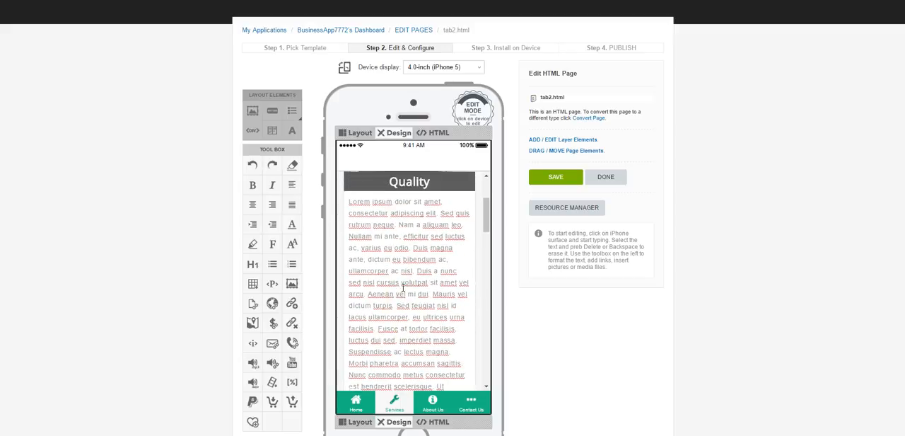
Save the edited Services page, tab2.html.
scroll(403, 287, up, 3)
click(439, 260)
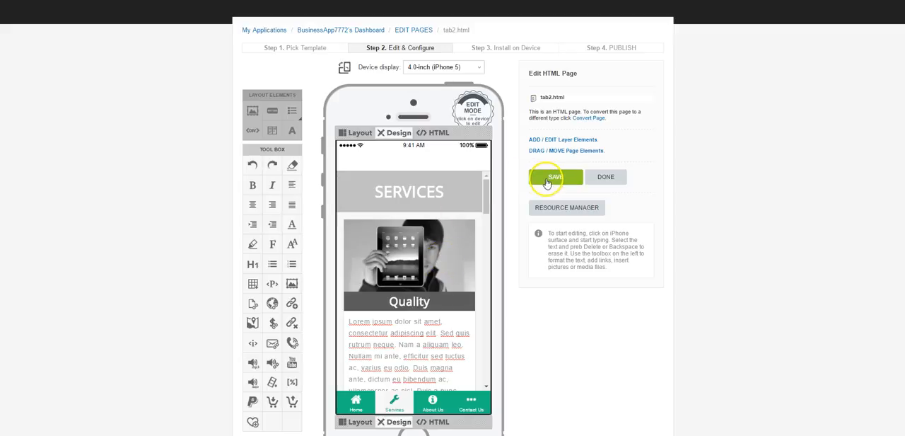
click(553, 180)
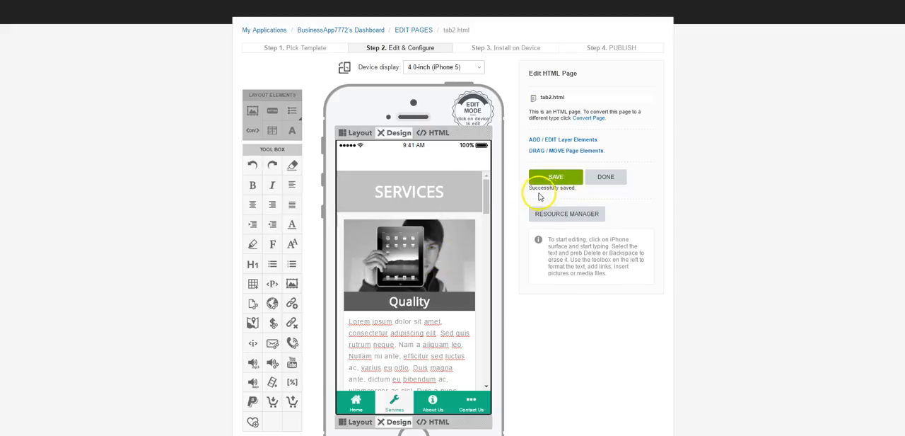